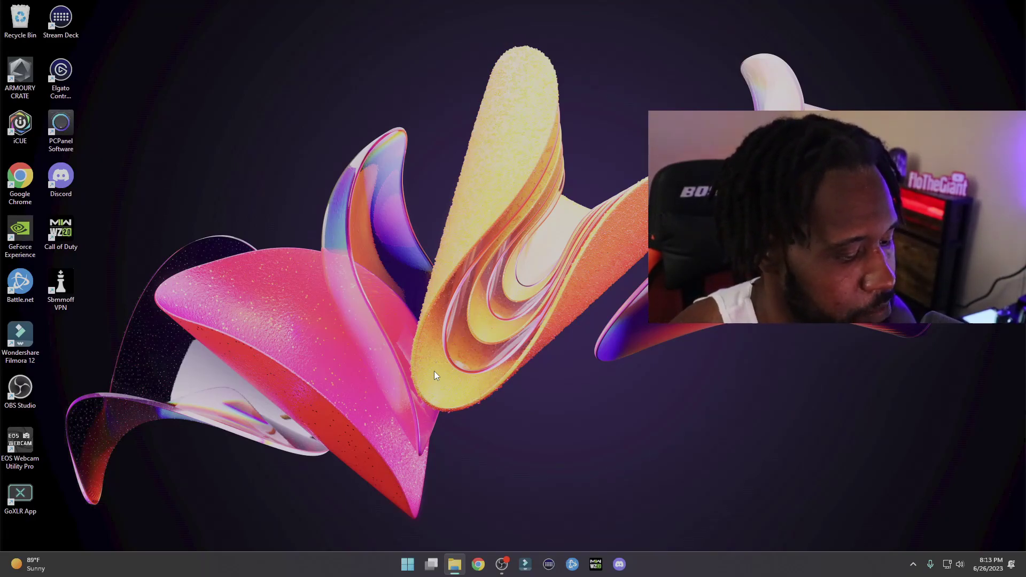
Run msinfo32 and confirm the Secure Boot State in System Summary reads Off.
key("super+r")
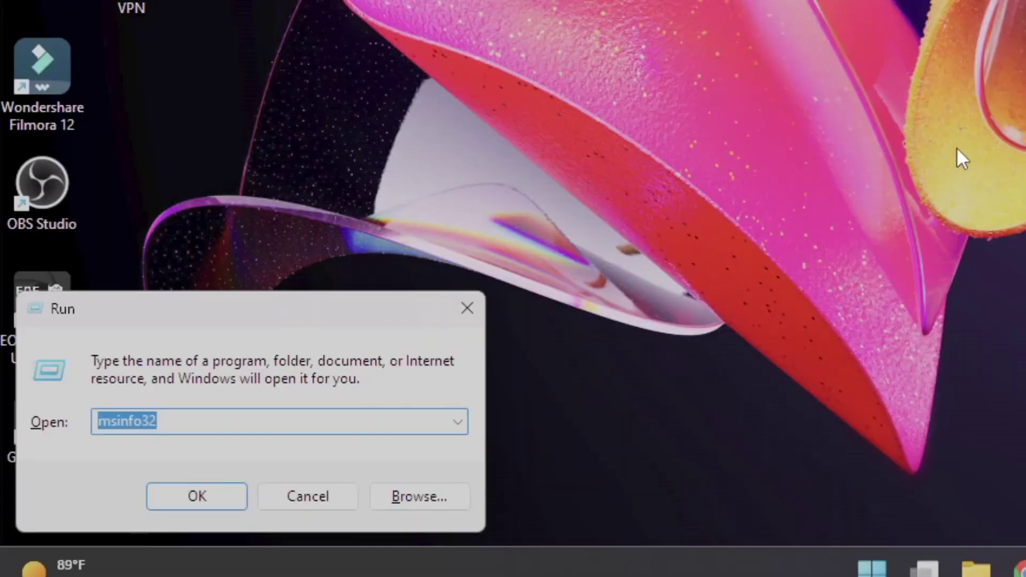
key("Return")
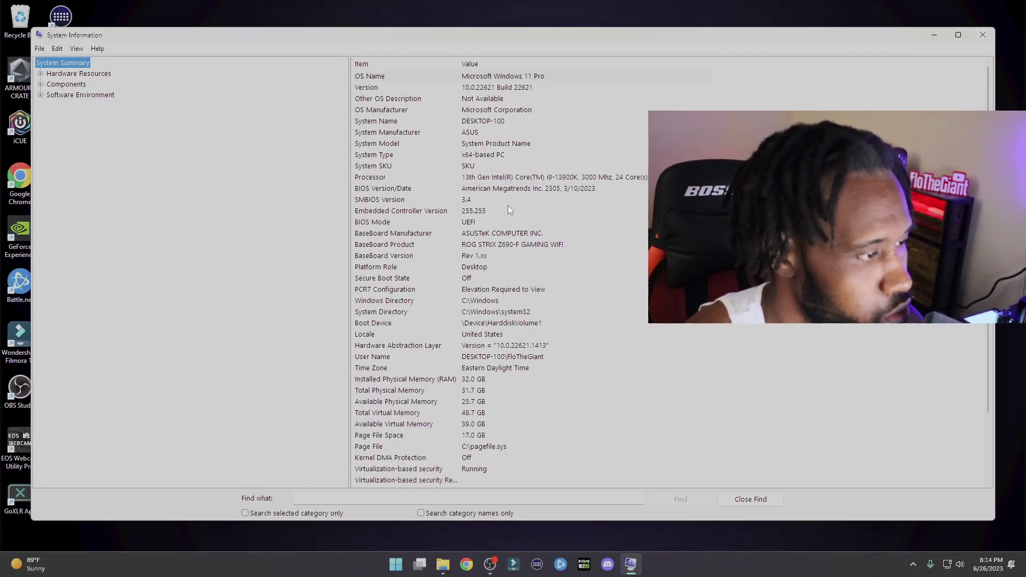
left_click(555, 277)
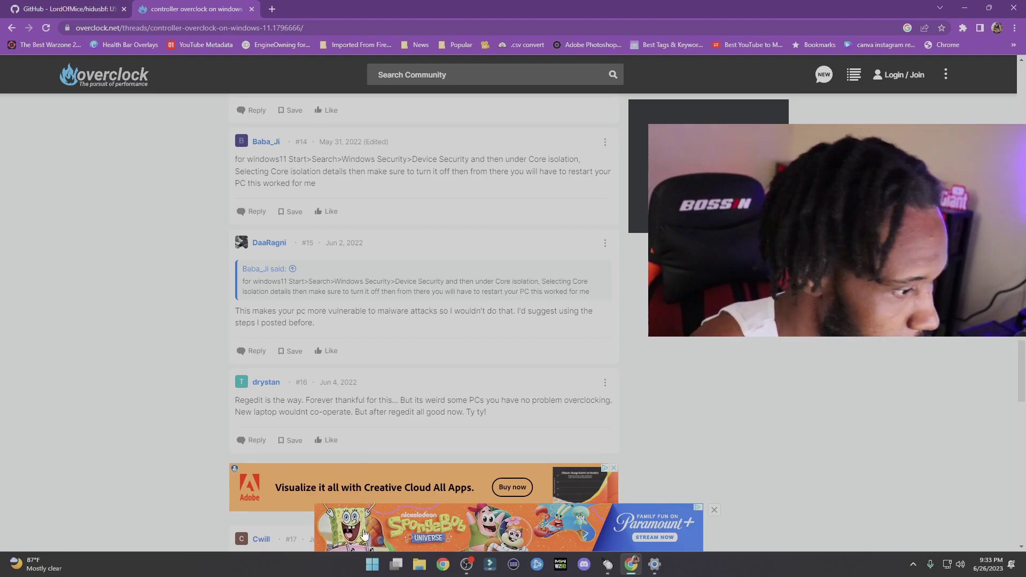
Search the Start menu for 'windows security' and launch the Windows Security app.
left_click(376, 561)
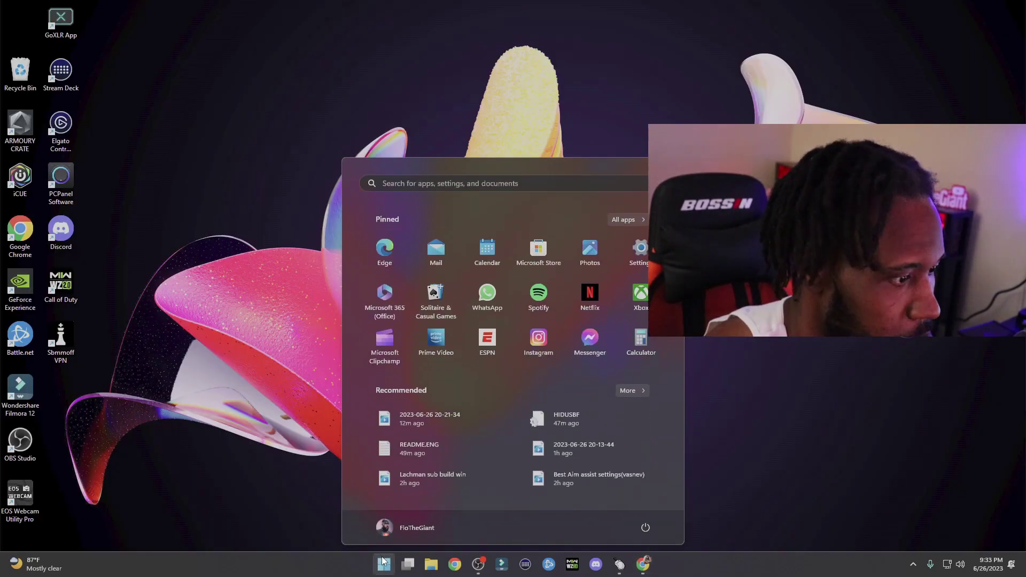
left_click(409, 188)
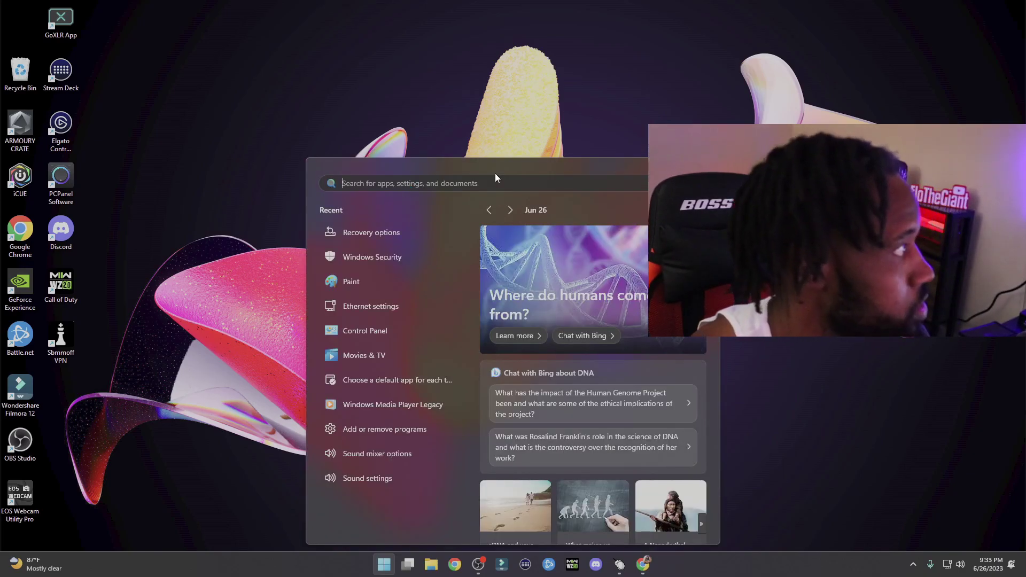
type("w")
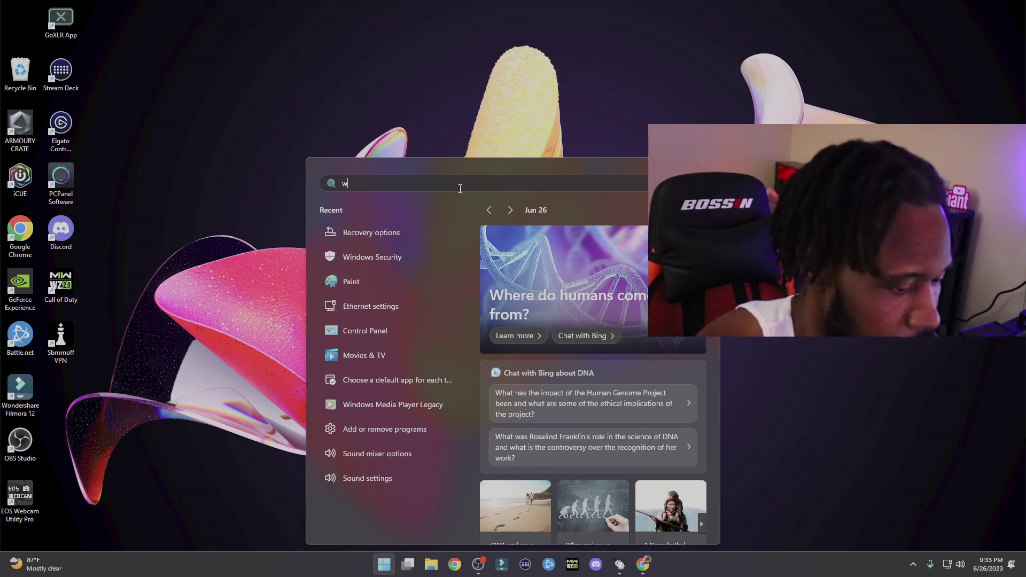
type("indows s")
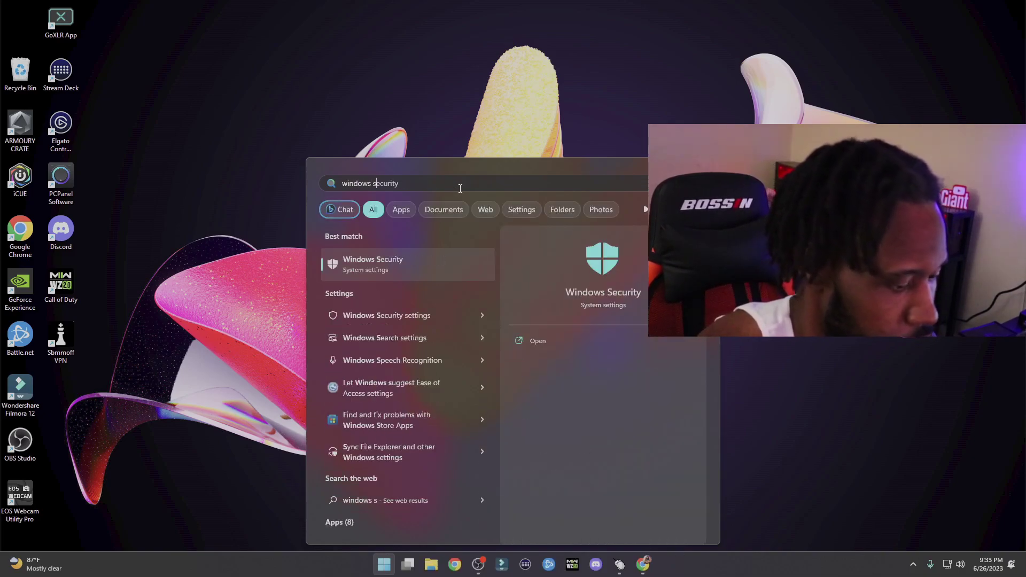
type("ecurity")
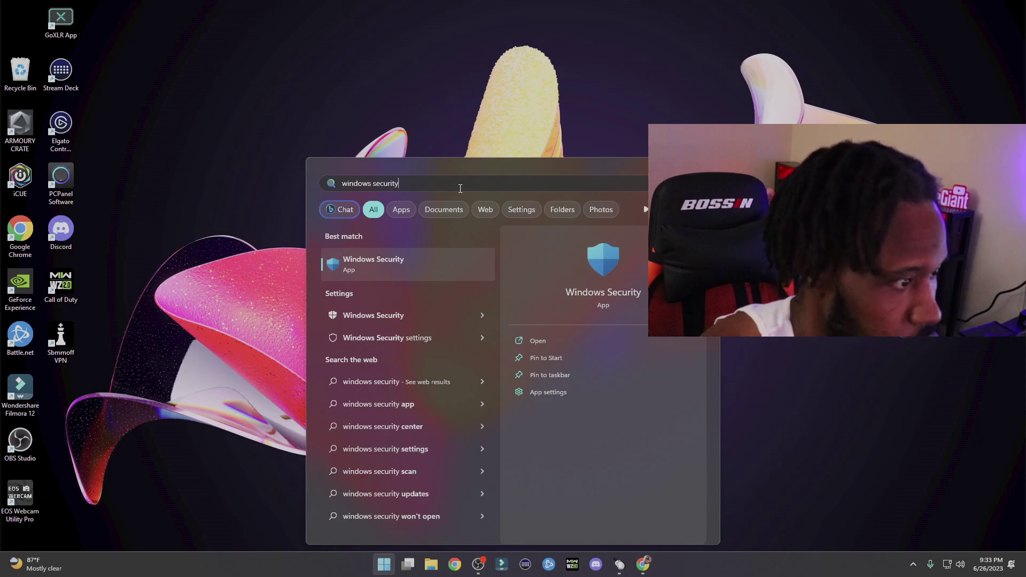
left_click(392, 261)
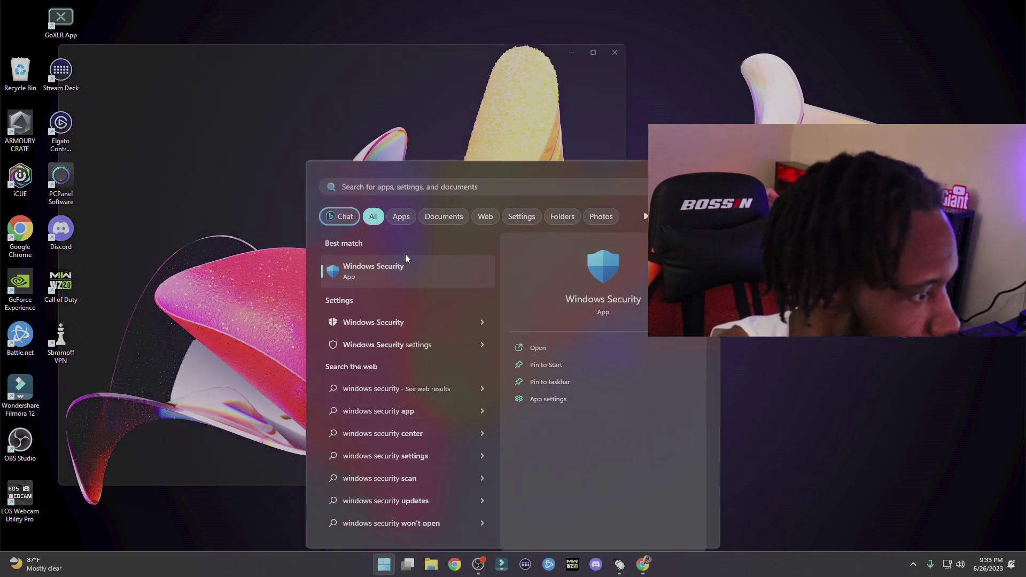
Verify Memory integrity is Off under Device security > Core isolation details, then close Windows Security.
left_click_drag(389, 35, 540, 41)
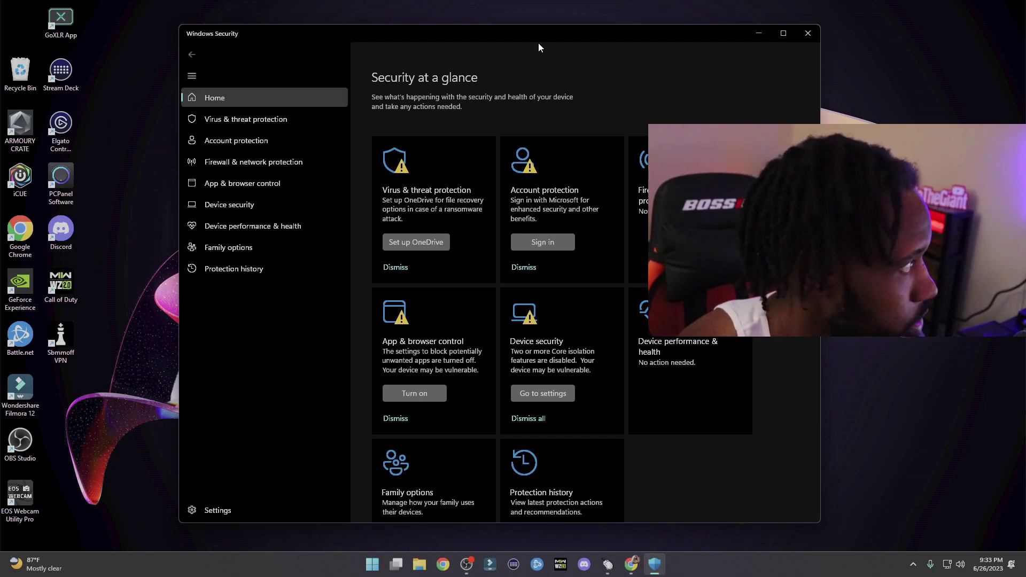
left_click(542, 342)
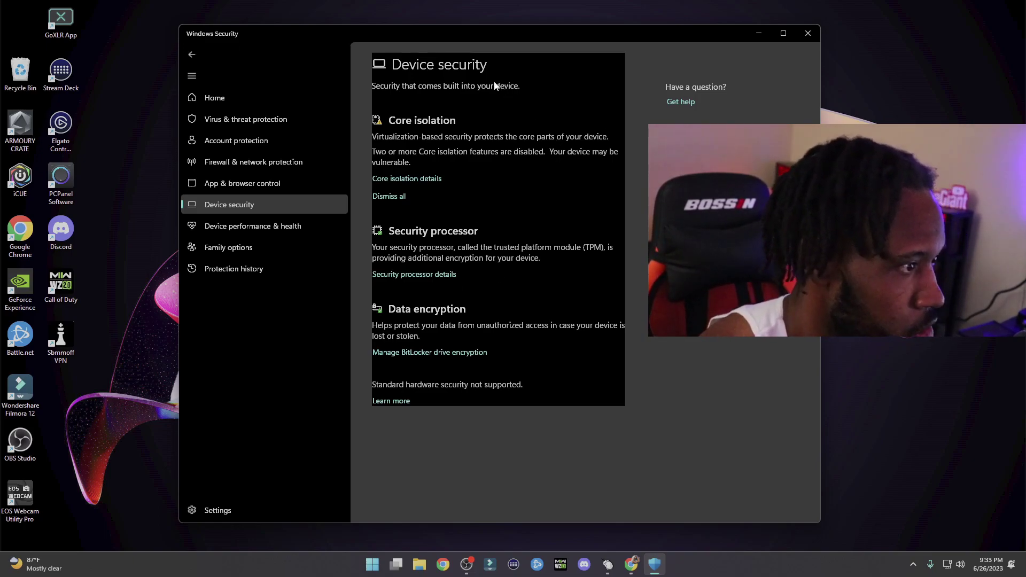
left_click(423, 185)
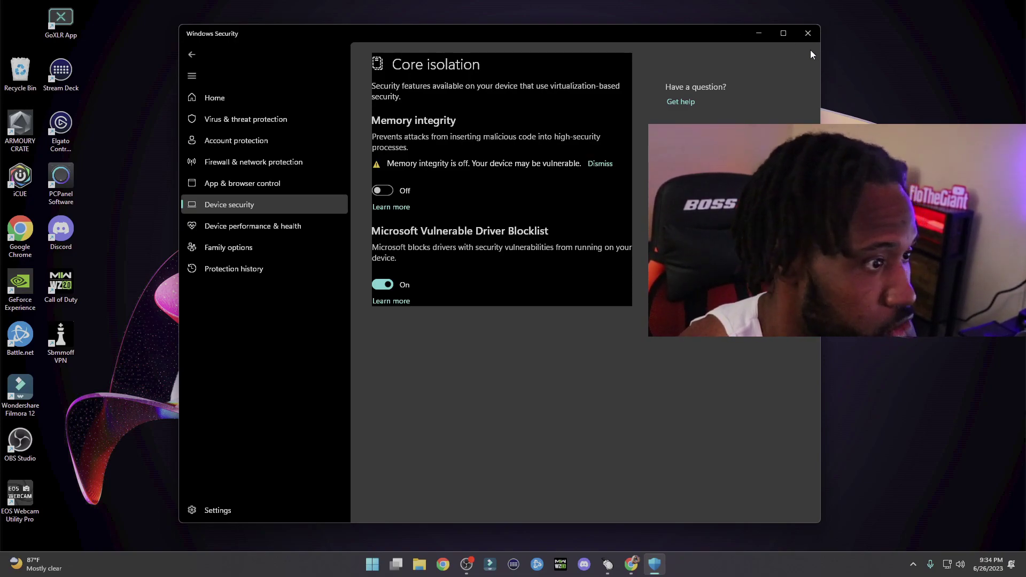
left_click(813, 40)
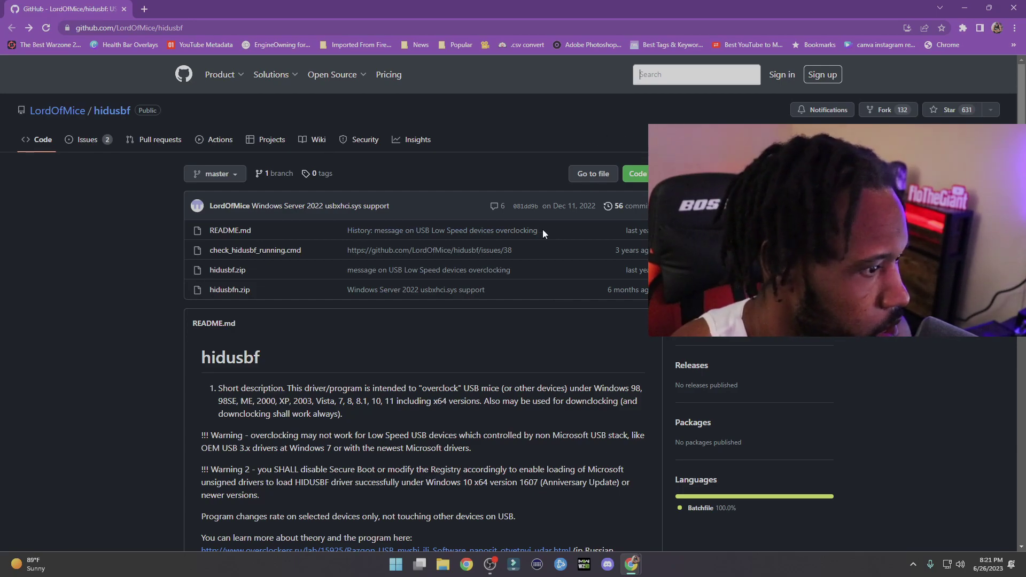
Open the hidusbf.zip file page in the LordOfMice/hidusbf repository.
left_click(230, 274)
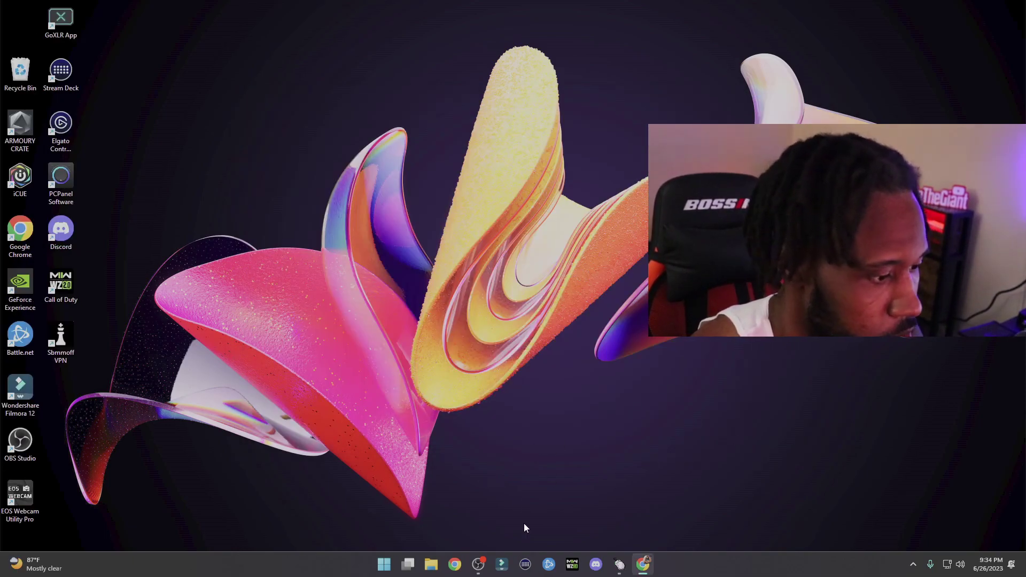
Browse to HDD (D:) > Overclock Controller > hidusbf > DRIVER in File Explorer to run Setup.
left_click(431, 564)
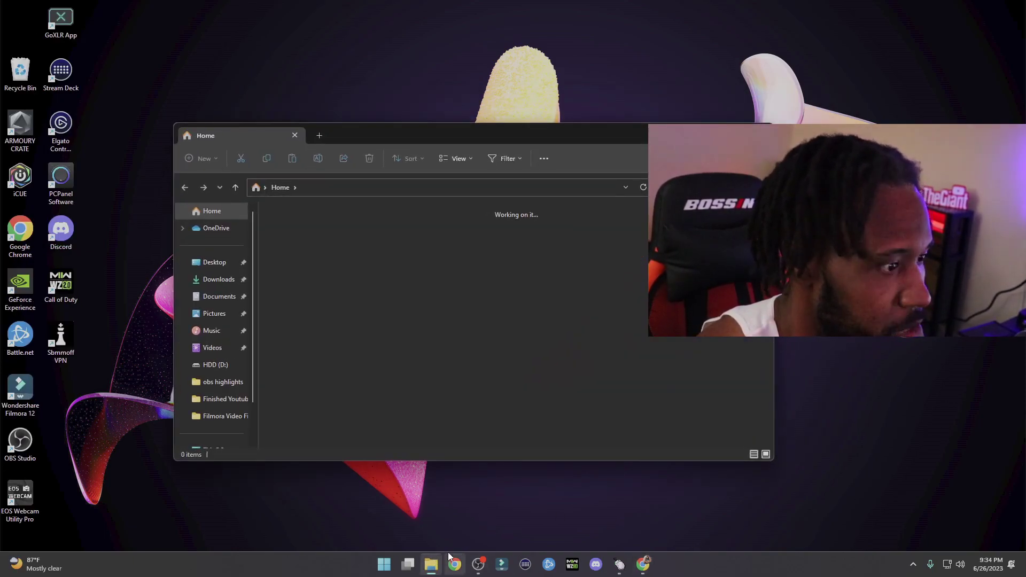
scroll(230, 321, "down", 2)
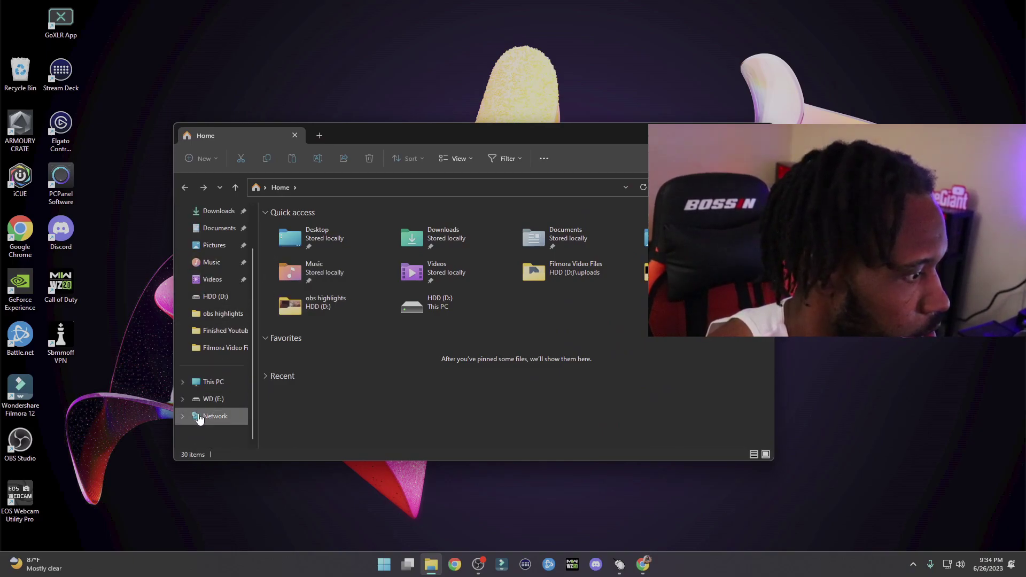
left_click(217, 297)
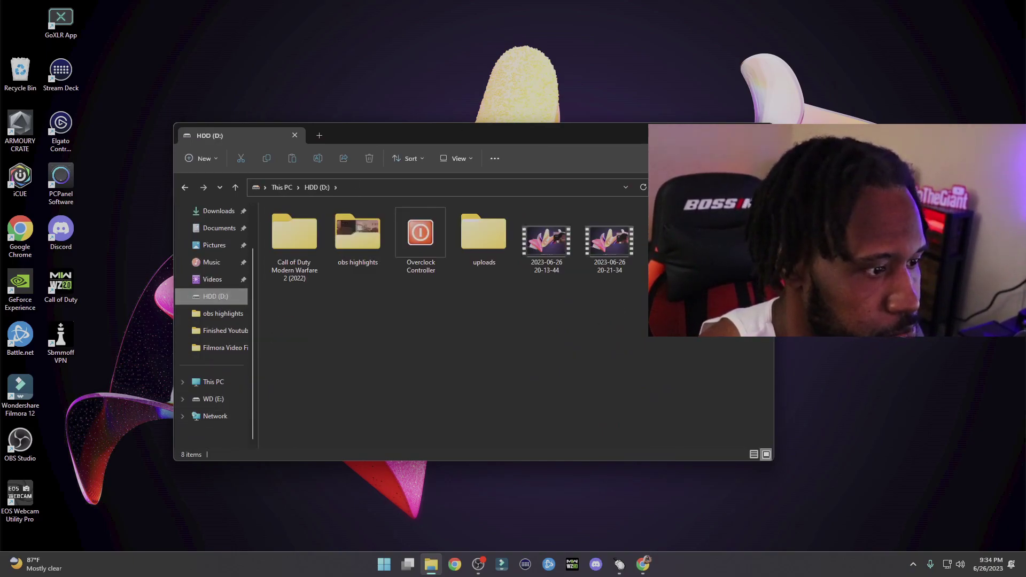
double_click(405, 245)
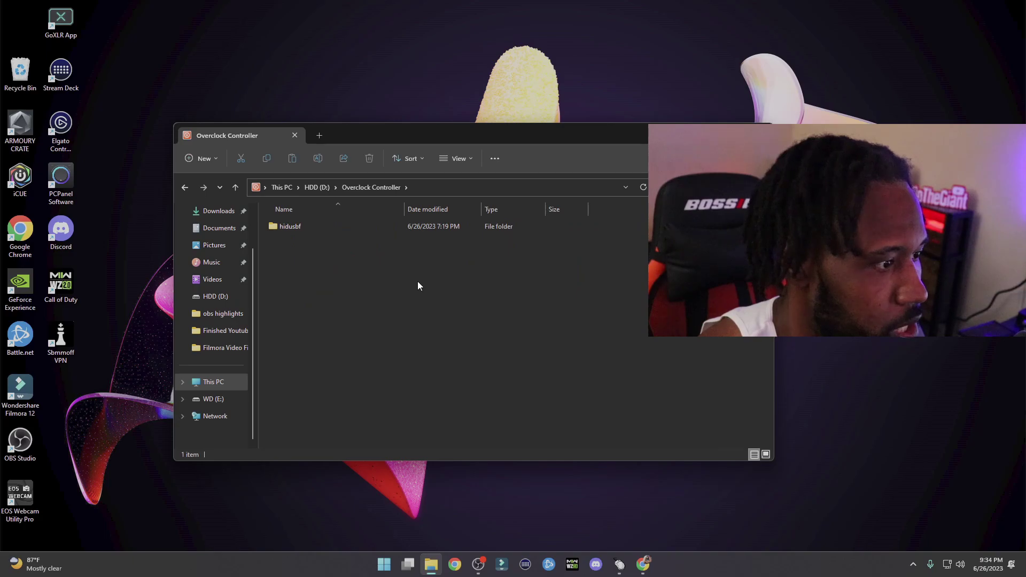
double_click(317, 227)
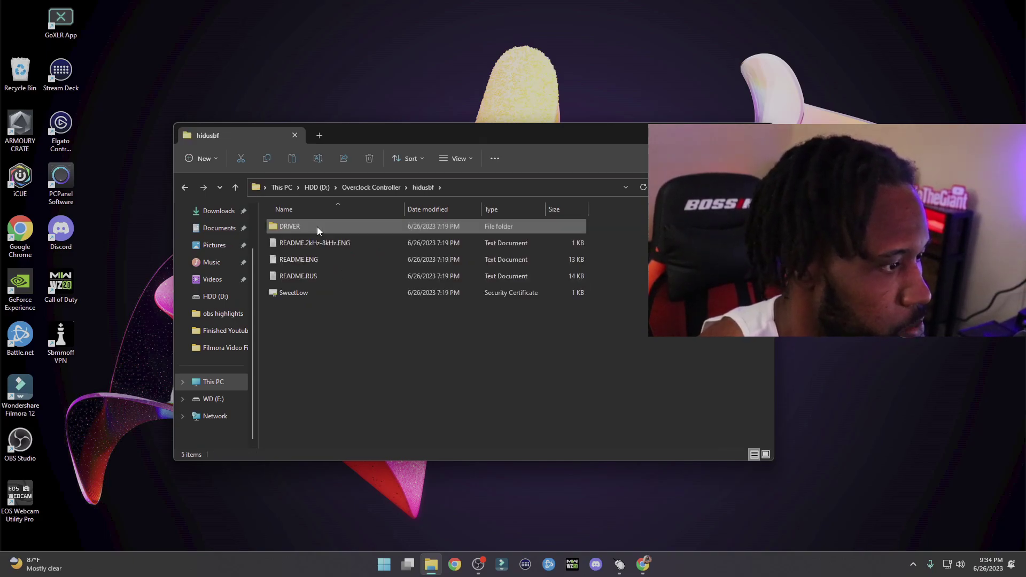
double_click(316, 226)
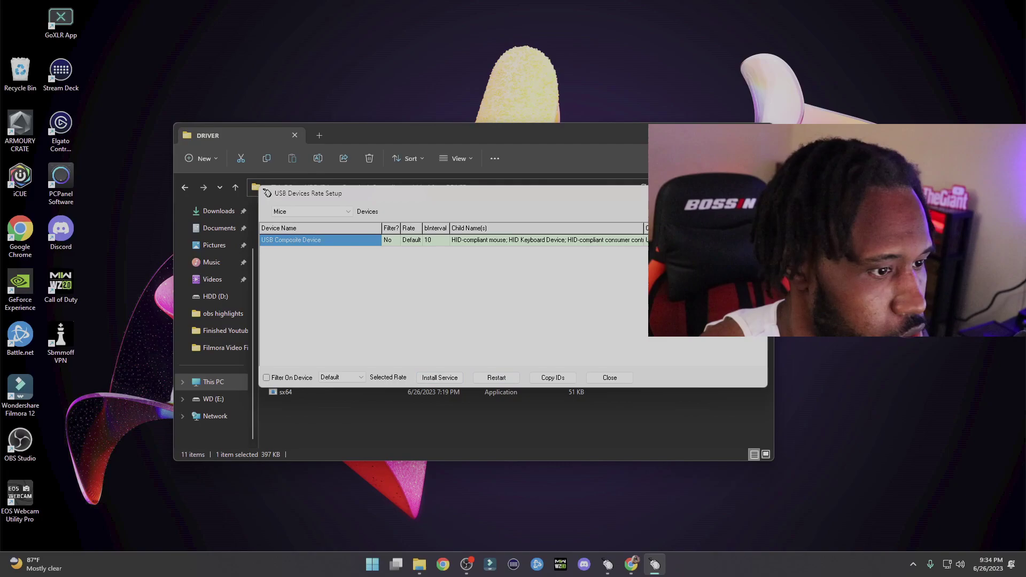
Resize the USB Devices Rate Setup window and move the DRIVER folder window aside.
key("super+Up")
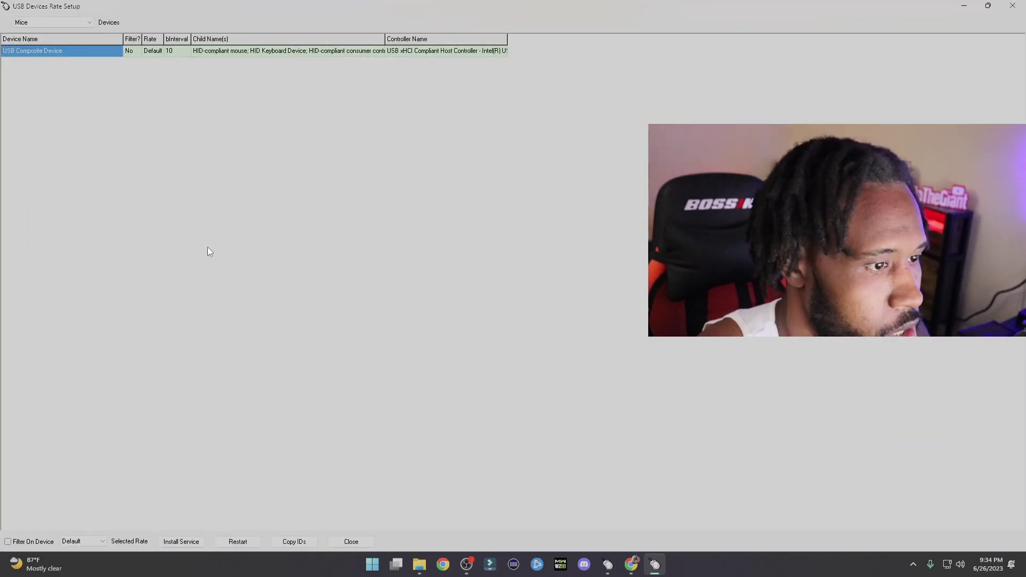
left_click(988, 6)
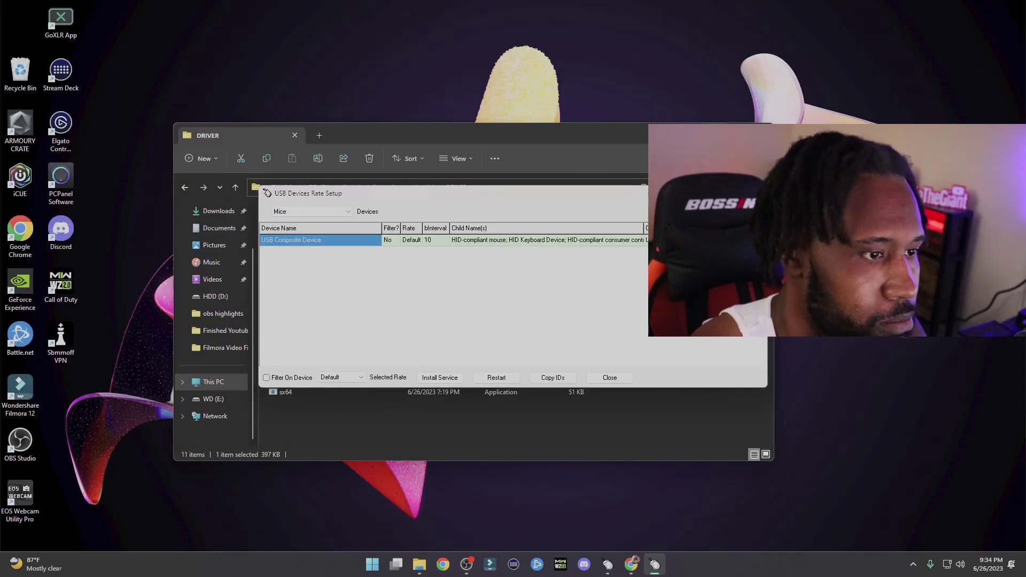
left_click(712, 135)
left_click_drag(470, 185, 470, 152)
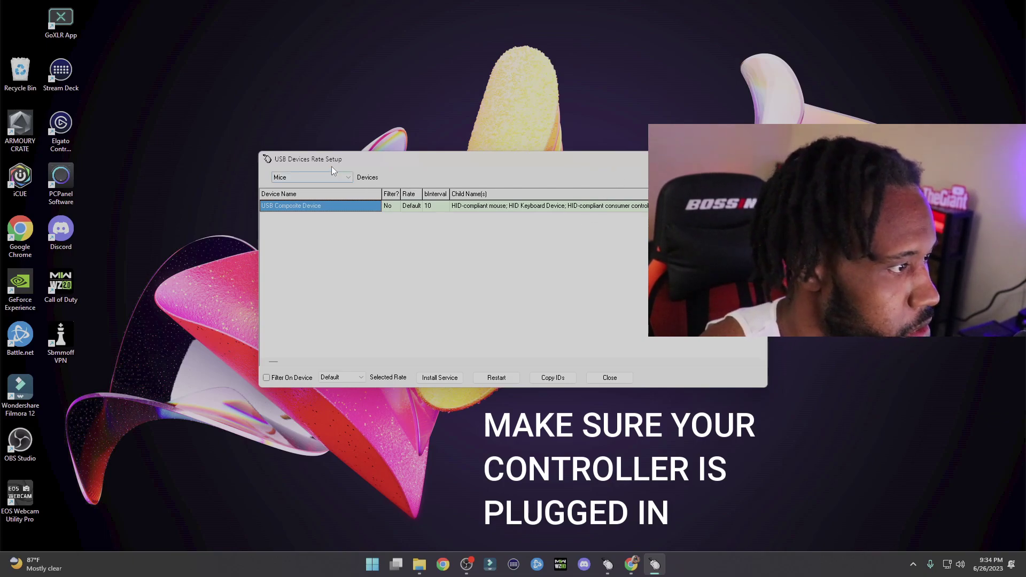
Show All USB devices and select the wireless controller's USB Composite Device, filtered at 8000.
left_click(321, 182)
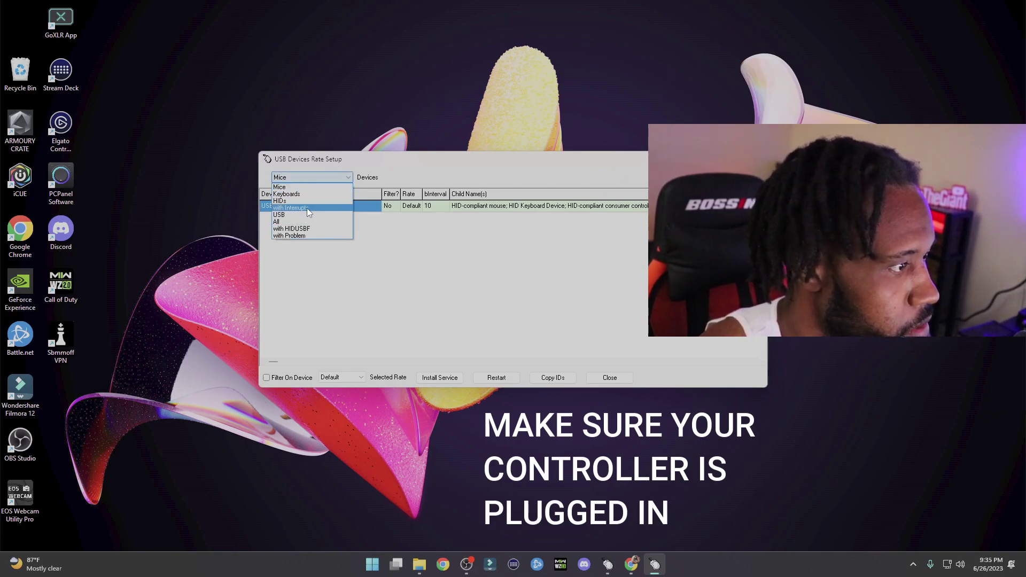
left_click(297, 208)
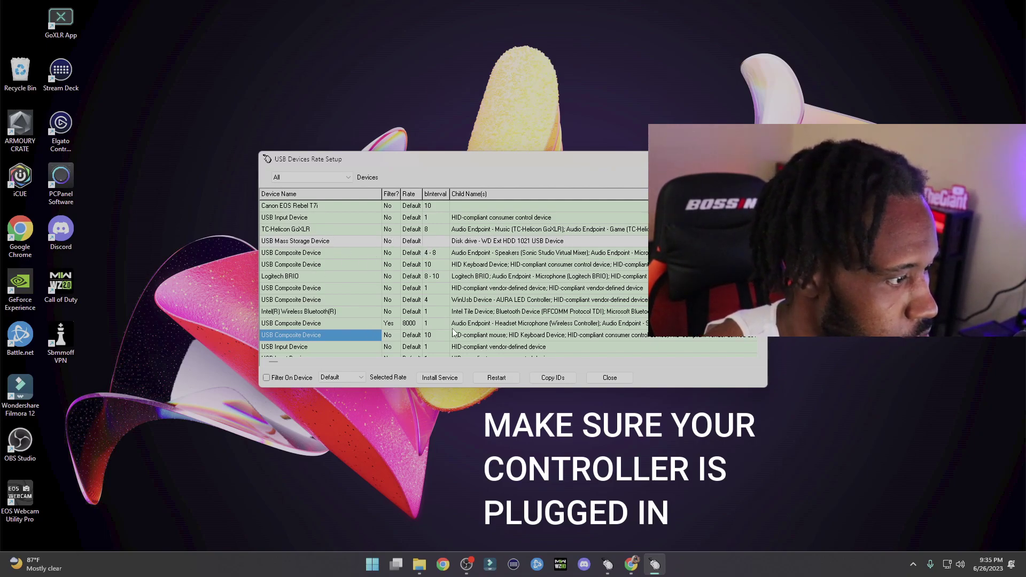
left_click(580, 324)
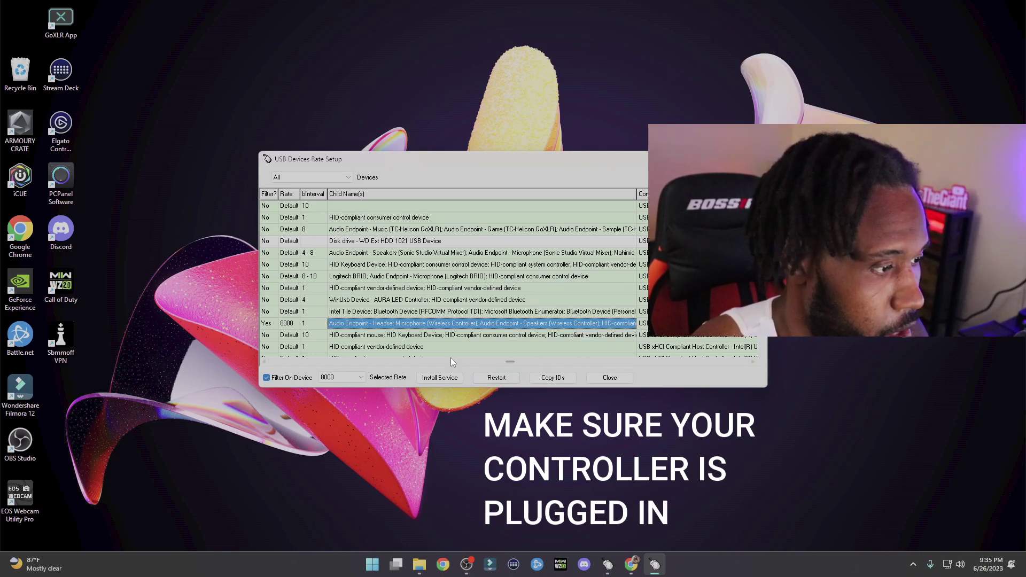
left_click_drag(509, 363, 339, 348)
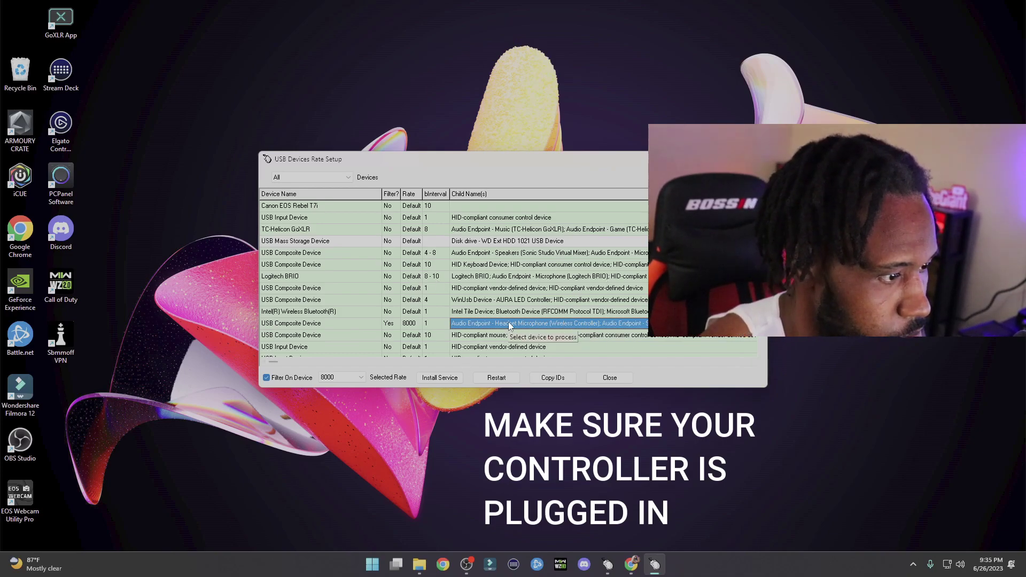
scroll(509, 322, "right", 3)
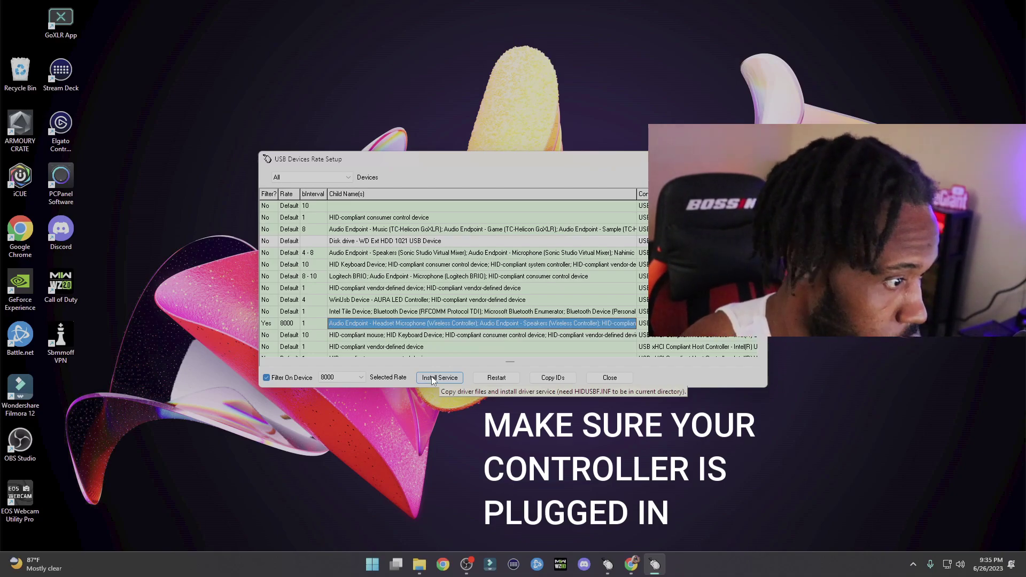
left_click(358, 376)
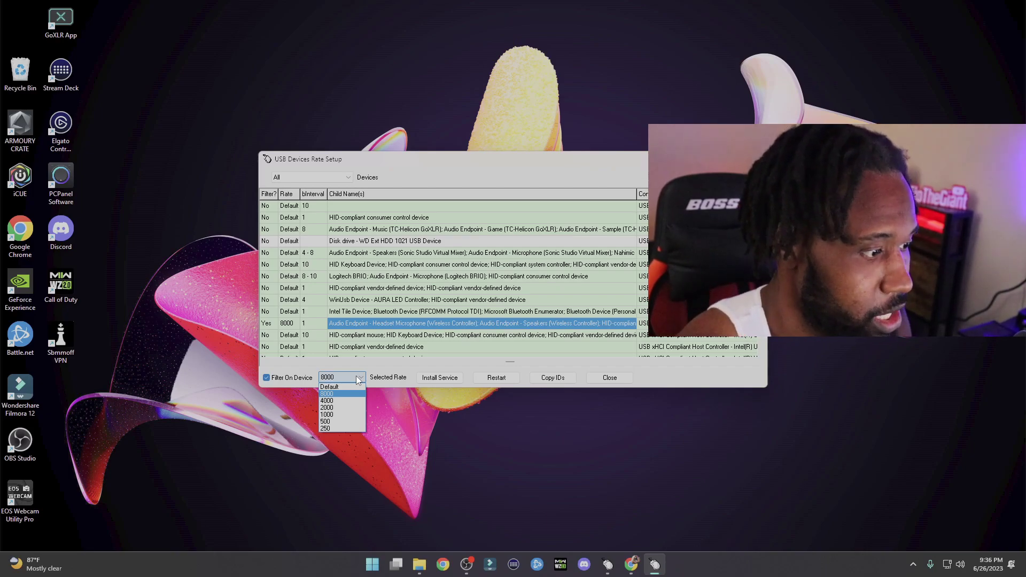
left_click(645, 377)
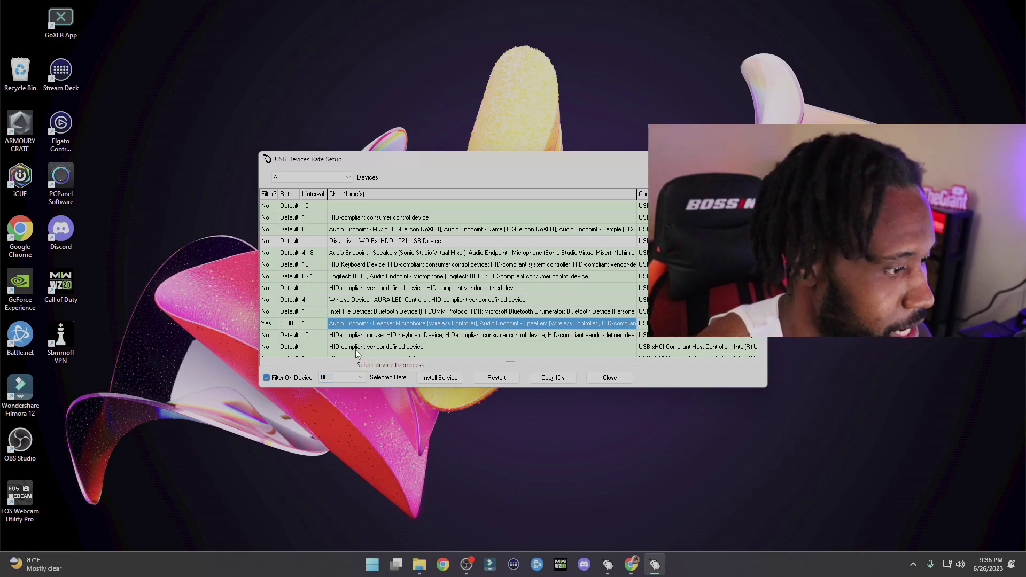